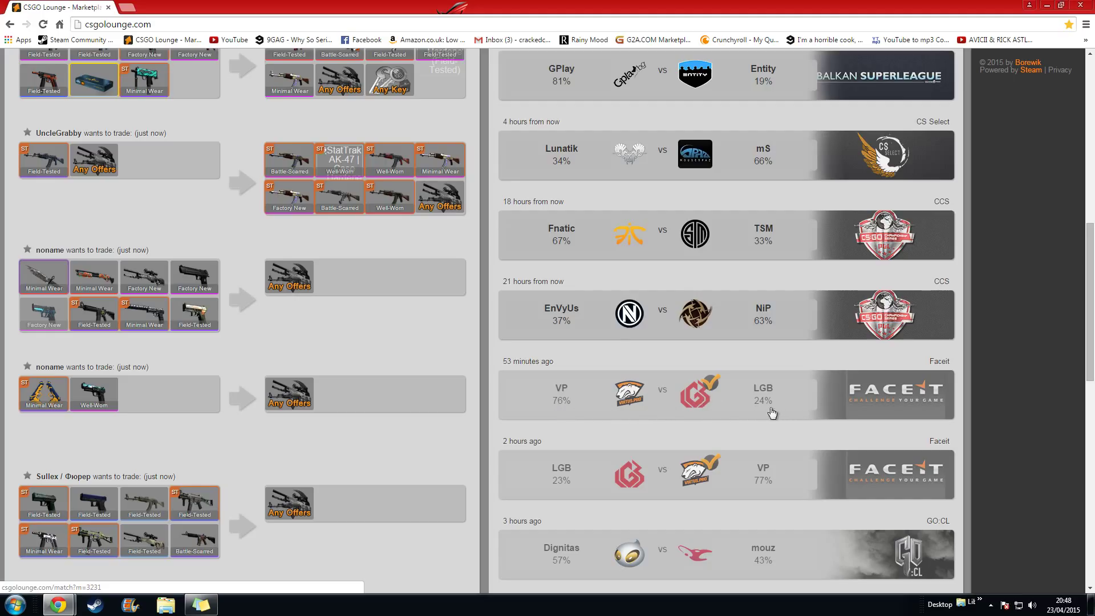
{"action": "scroll", "coordinate": [648, 483], "scroll_direction": "down", "scroll_amount": 1}
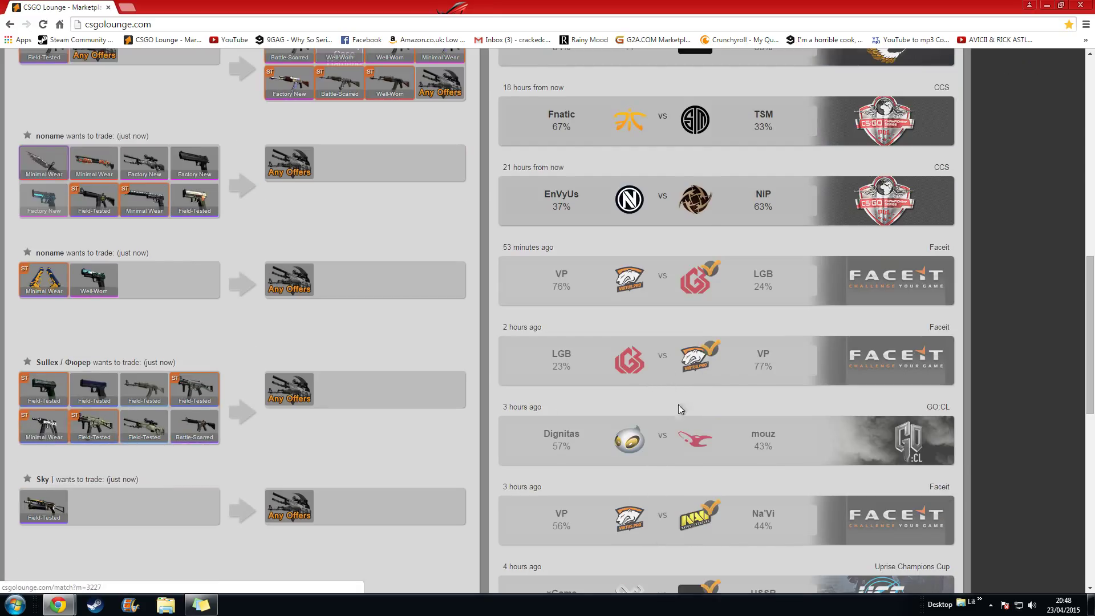
{"action": "scroll", "coordinate": [671, 383], "scroll_direction": "down", "scroll_amount": 3}
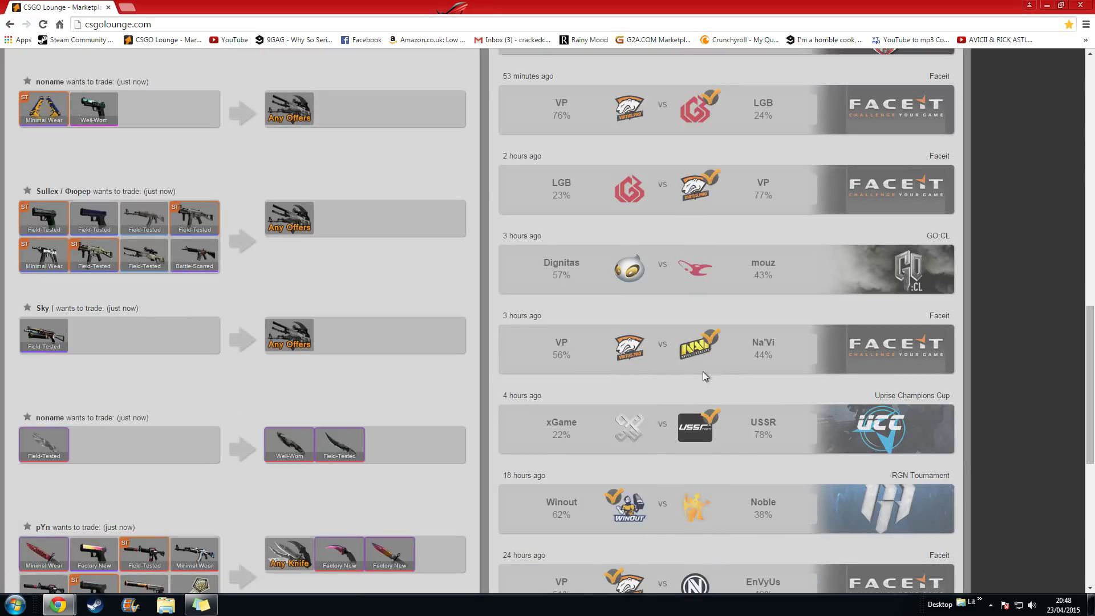
{"action": "scroll", "coordinate": [690, 378], "scroll_direction": "down", "scroll_amount": 1}
{"action": "scroll", "coordinate": [653, 524], "scroll_direction": "down", "scroll_amount": 1}
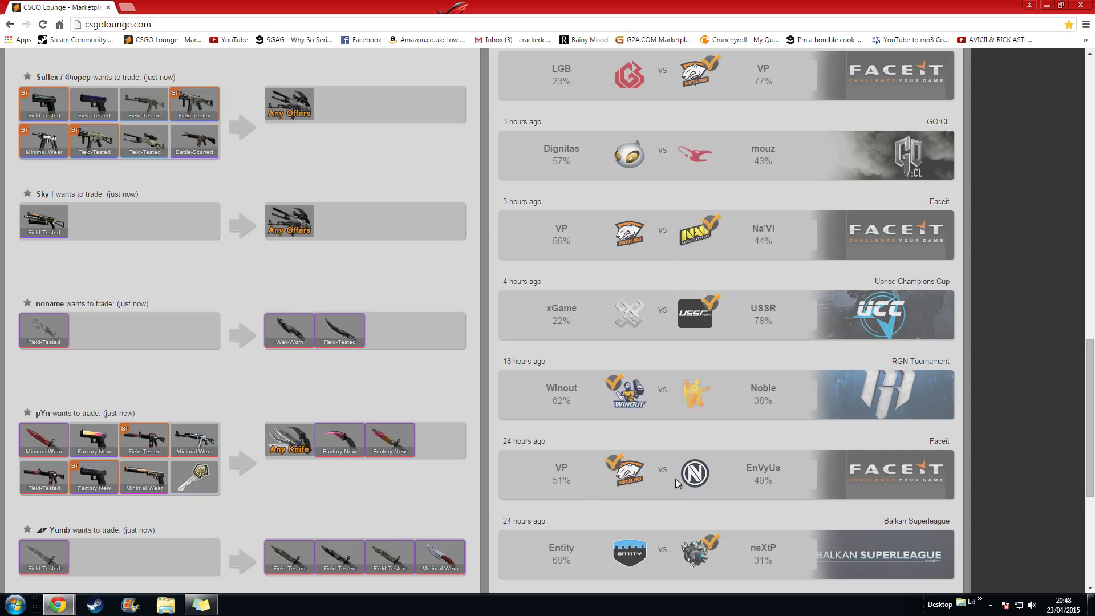
{"action": "scroll", "coordinate": [562, 537], "scroll_direction": "up", "scroll_amount": 5}
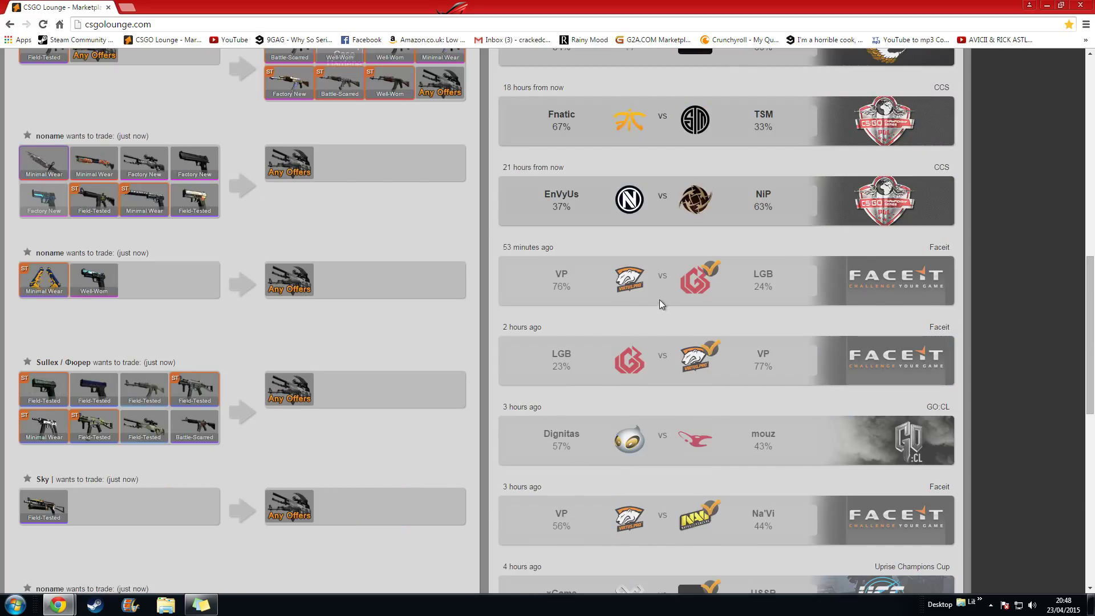
- Open the VP vs LGB match from 53 minutes ago in the match list
{"action": "left_click", "coordinate": [645, 292]}
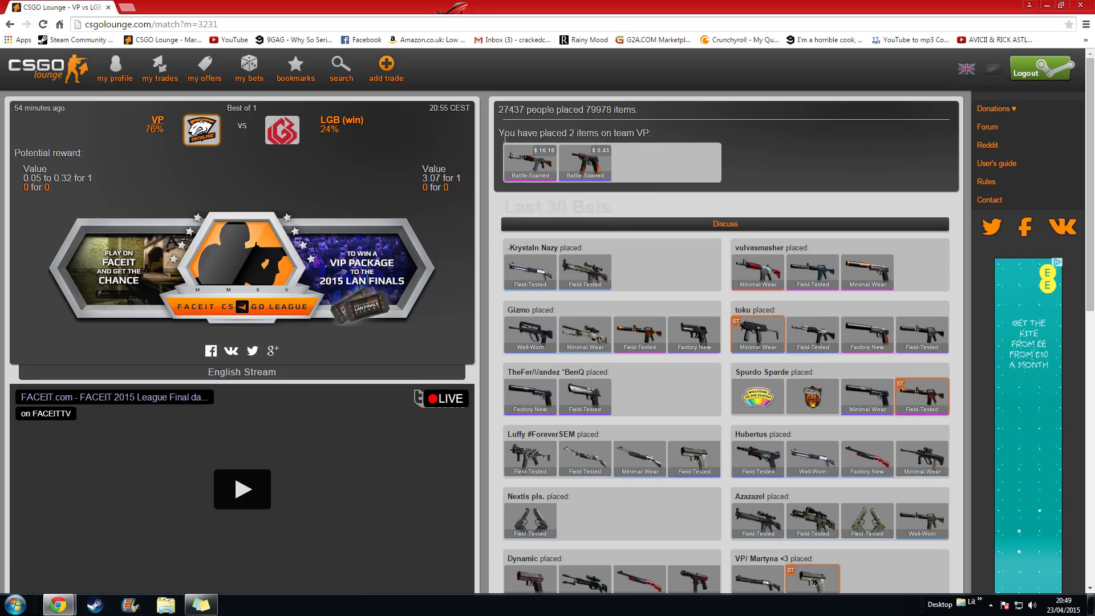
{"action": "left_click_drag", "start_coordinate": [498, 131], "coordinate": [525, 157]}
{"action": "left_click", "coordinate": [669, 162]}
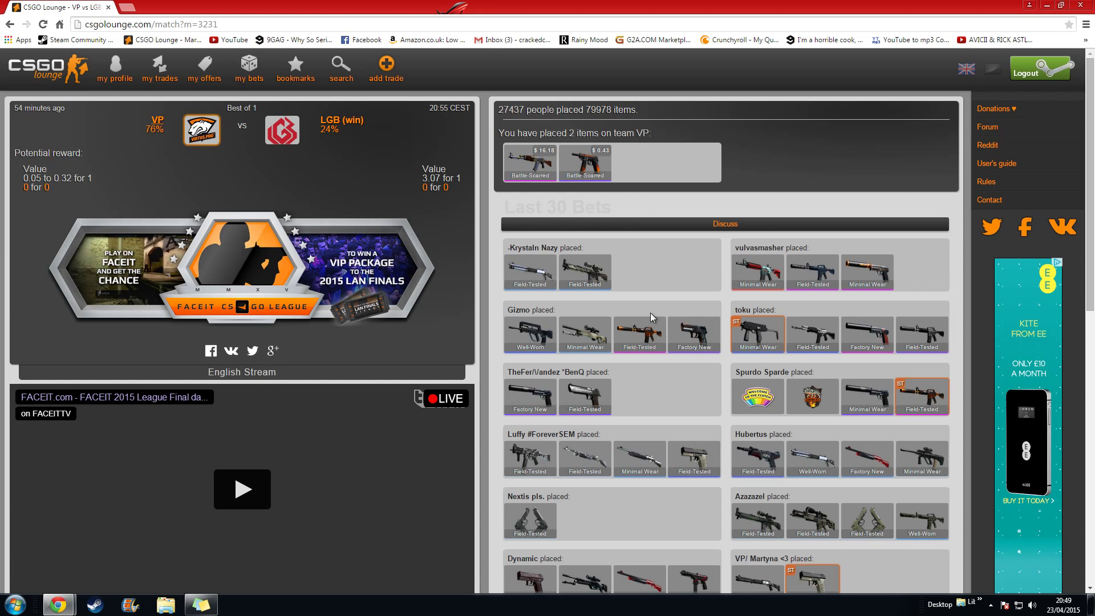
{"action": "scroll", "coordinate": [666, 331], "scroll_direction": "down", "scroll_amount": 3}
{"action": "scroll", "coordinate": [666, 330], "scroll_direction": "down", "scroll_amount": 3}
{"action": "scroll", "coordinate": [666, 331], "scroll_direction": "down", "scroll_amount": 3}
{"action": "scroll", "coordinate": [666, 331], "scroll_direction": "down", "scroll_amount": 1}
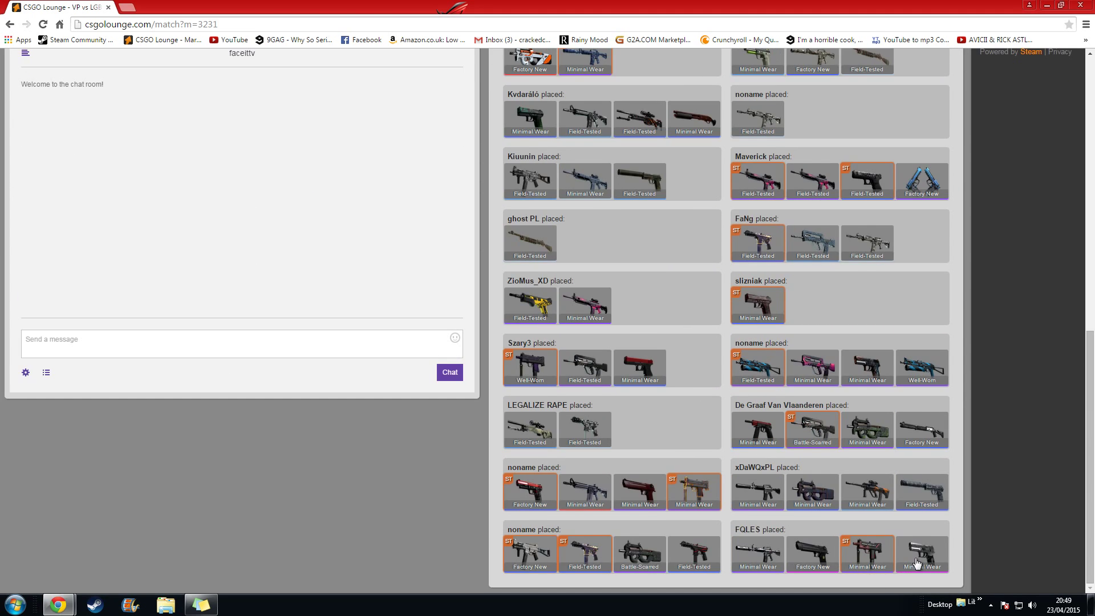
{"action": "scroll", "coordinate": [911, 558], "scroll_direction": "up", "scroll_amount": 3}
{"action": "scroll", "coordinate": [911, 558], "scroll_direction": "up", "scroll_amount": 2}
{"action": "scroll", "coordinate": [911, 558], "scroll_direction": "up", "scroll_amount": 2}
{"action": "scroll", "coordinate": [910, 559], "scroll_direction": "up", "scroll_amount": 3}
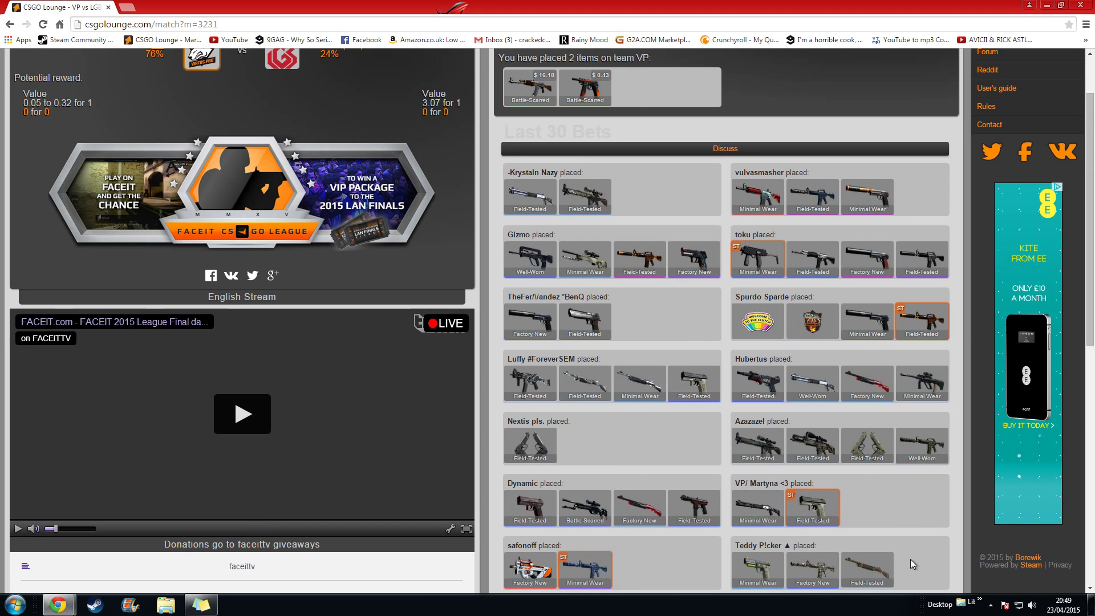
{"action": "scroll", "coordinate": [911, 559], "scroll_direction": "up", "scroll_amount": 3}
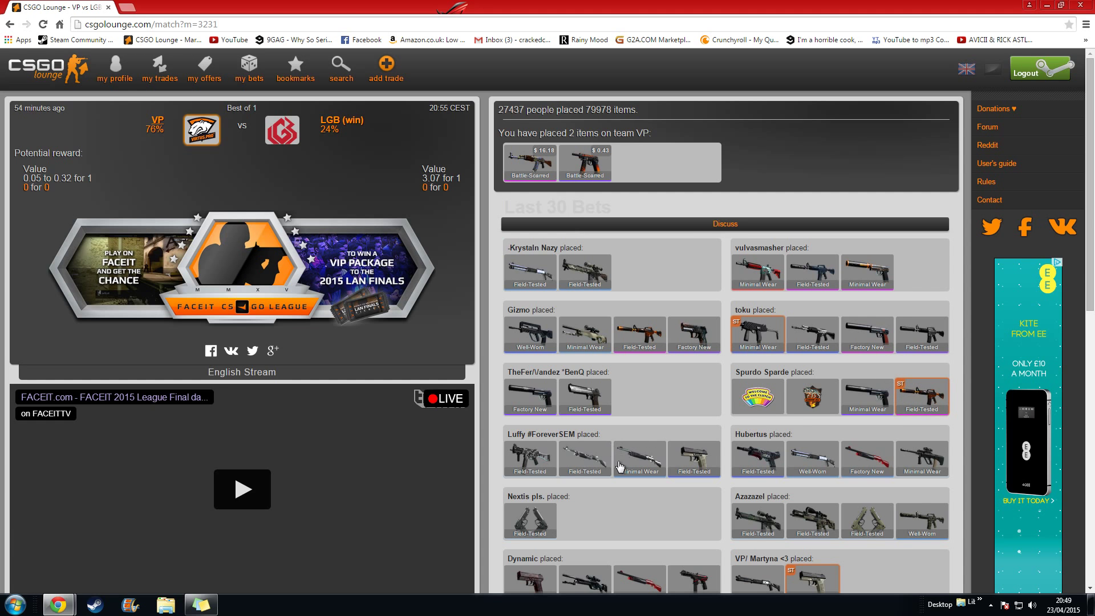
{"action": "scroll", "coordinate": [616, 449], "scroll_direction": "down", "scroll_amount": 1}
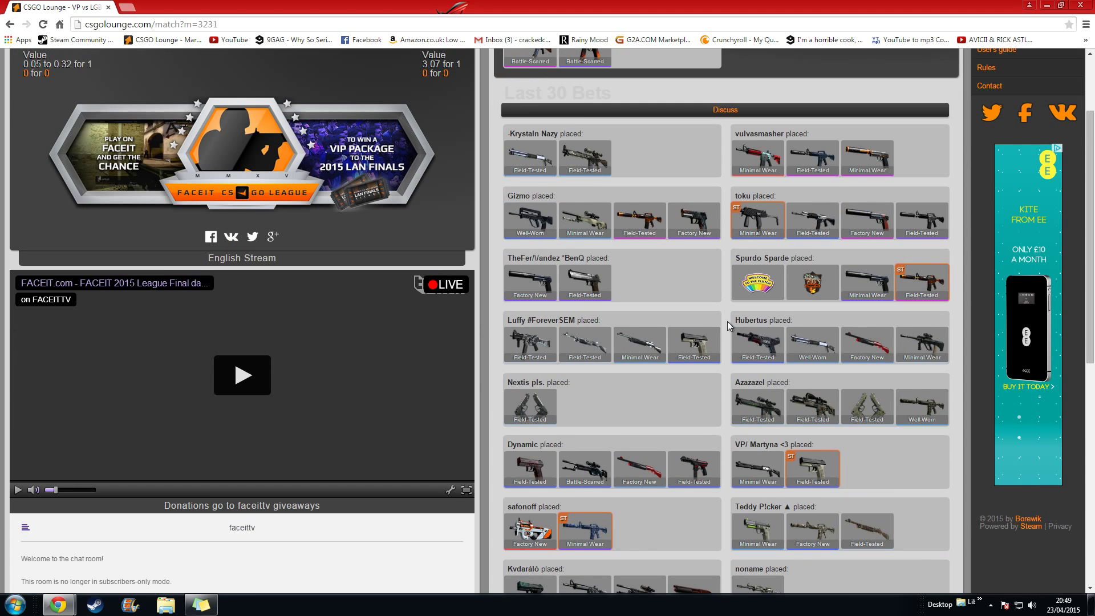
{"action": "scroll", "coordinate": [651, 454], "scroll_direction": "down", "scroll_amount": 3}
{"action": "scroll", "coordinate": [649, 453], "scroll_direction": "down", "scroll_amount": 3}
{"action": "scroll", "coordinate": [647, 447], "scroll_direction": "up", "scroll_amount": 5}
{"action": "scroll", "coordinate": [616, 450], "scroll_direction": "down", "scroll_amount": 5}
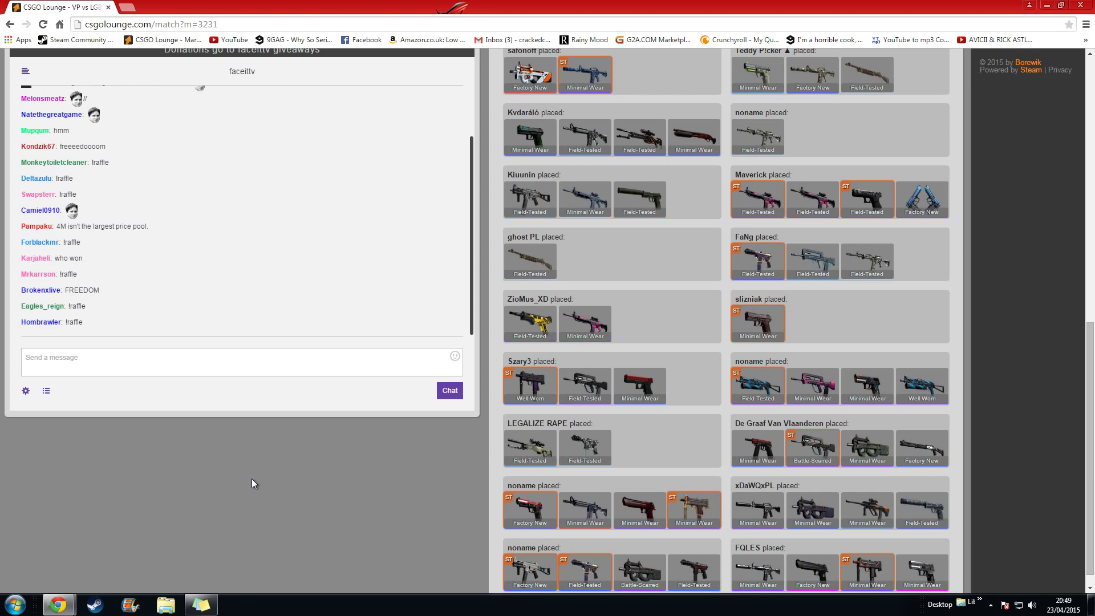
{"action": "scroll", "coordinate": [251, 478], "scroll_direction": "up", "scroll_amount": 5}
{"action": "scroll", "coordinate": [251, 478], "scroll_direction": "up", "scroll_amount": 5}
{"action": "scroll", "coordinate": [254, 482], "scroll_direction": "up", "scroll_amount": 3}
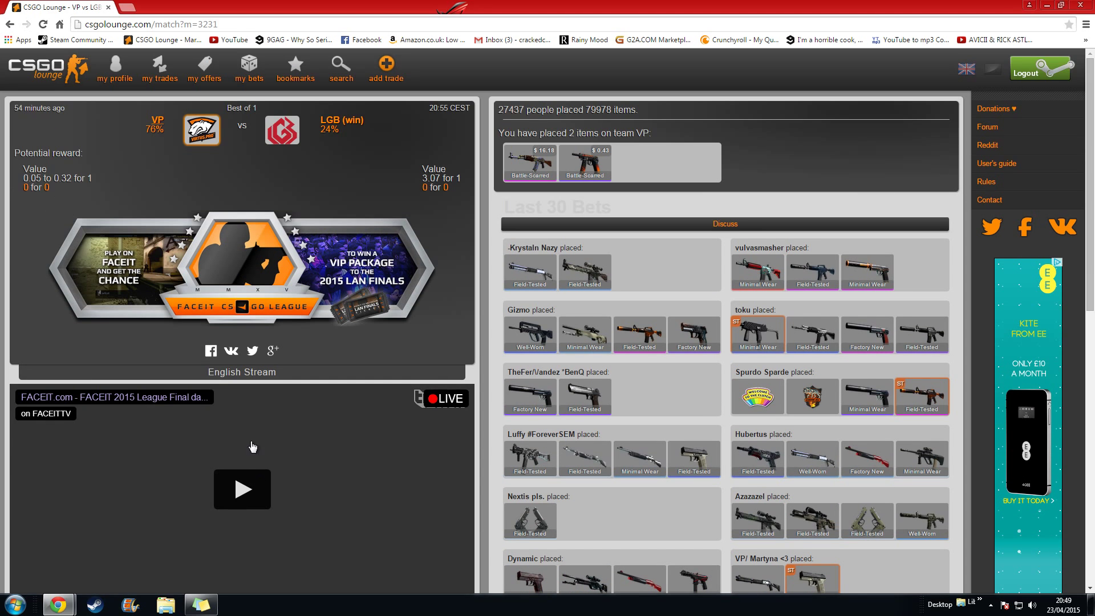